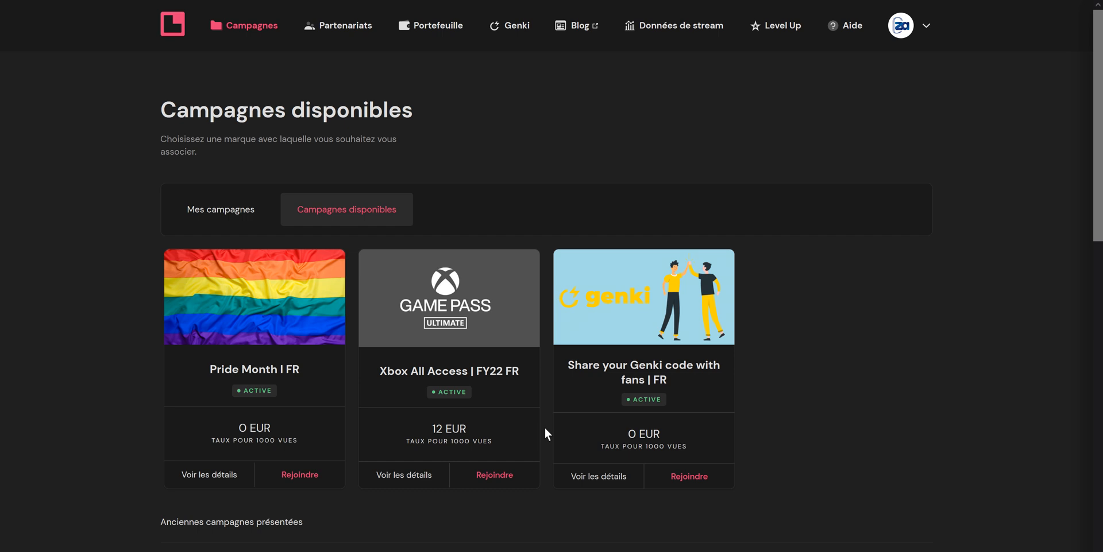
# Compare the pay rates of the available campaigns and join the Xbox All Access | FY22 FR campaign.
pyautogui.moveTo(268, 426); pyautogui.dragTo(235, 428)
pyautogui.click(236, 428)
pyautogui.moveTo(467, 428); pyautogui.dragTo(434, 429)
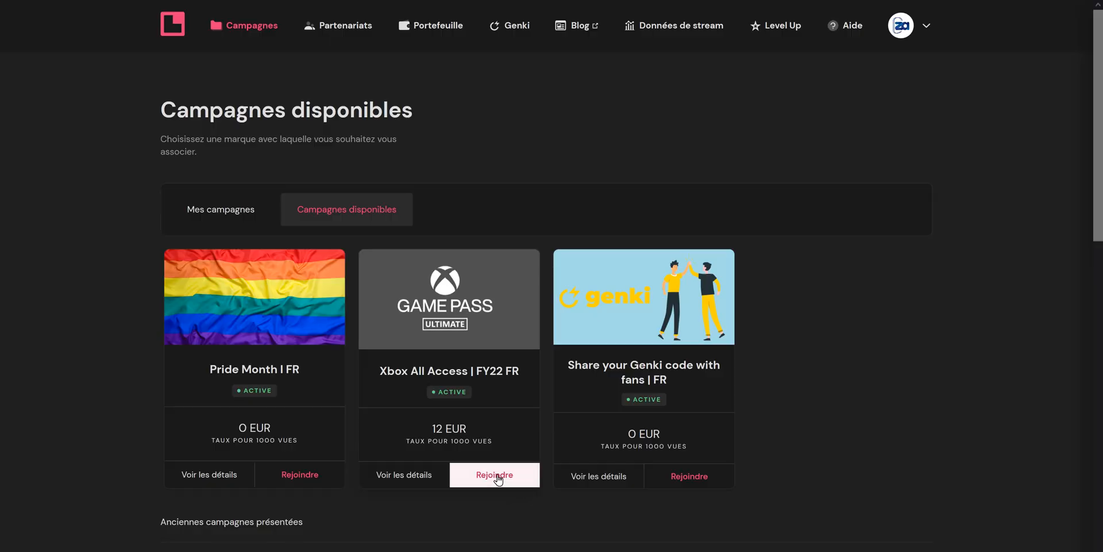
pyautogui.click(494, 475)
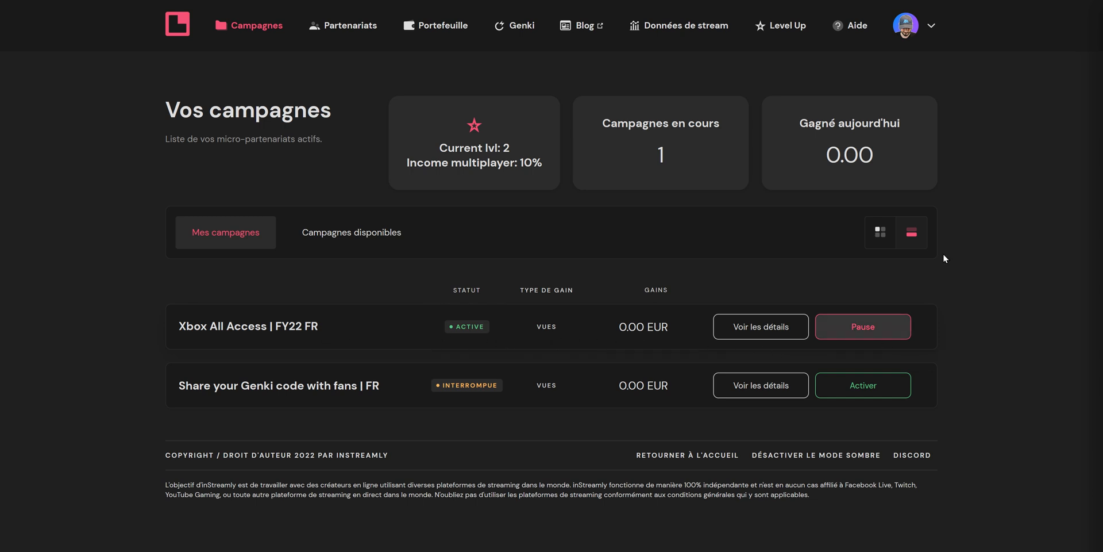
# Copy the account's streaming code.
pyautogui.click(930, 32)
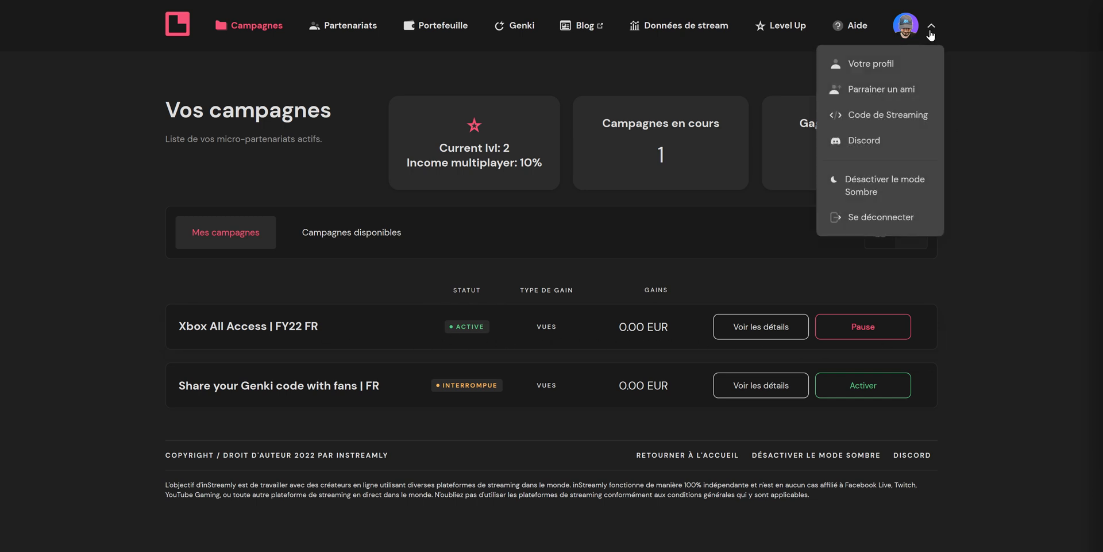
pyautogui.click(892, 115)
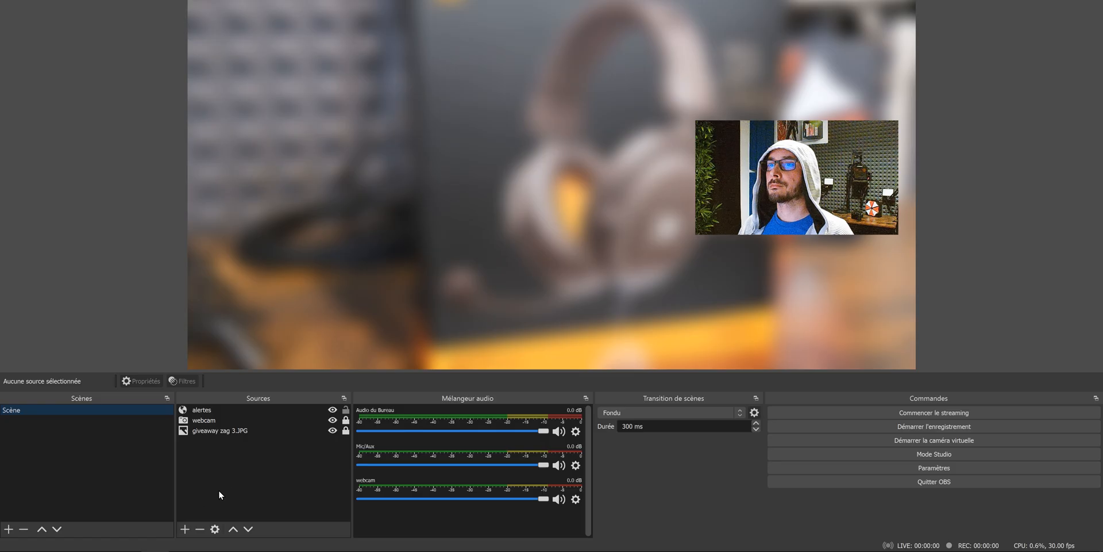
# Switch to OBS and add a browser (Navigateur) source named instreamly to the scene.
pyautogui.click(184, 528)
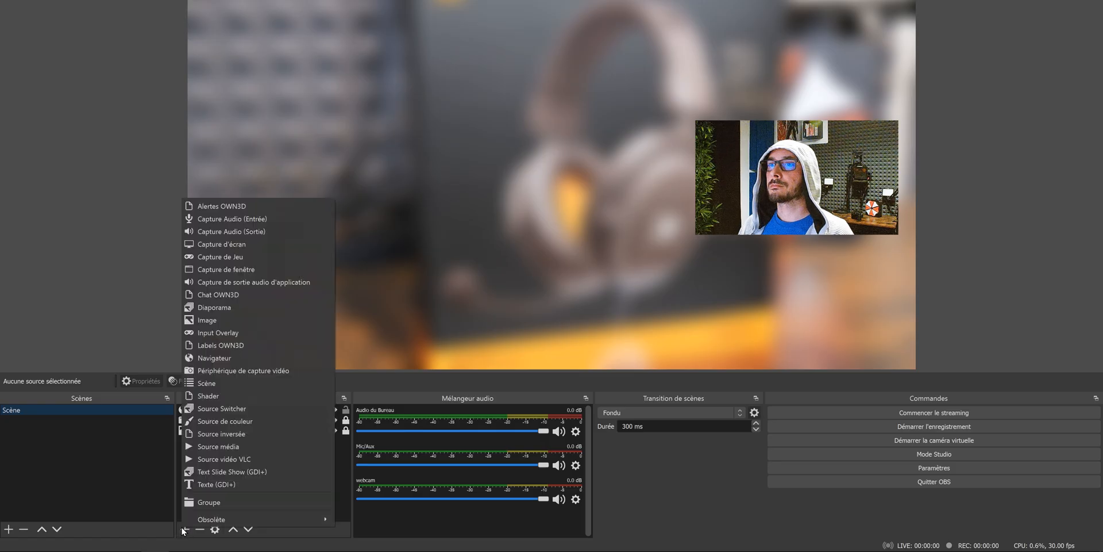
pyautogui.click(236, 360)
pyautogui.write('instreamly')
pyautogui.press('Return')
# Replace the instreamly source's URL with the copied streaming link and set its size to 1920 by 1080.
pyautogui.moveTo(498, 359); pyautogui.dragTo(380, 359)
pyautogui.press('Tab')
pyautogui.write('1920')
pyautogui.press('Tab')
pyautogui.write('1080')
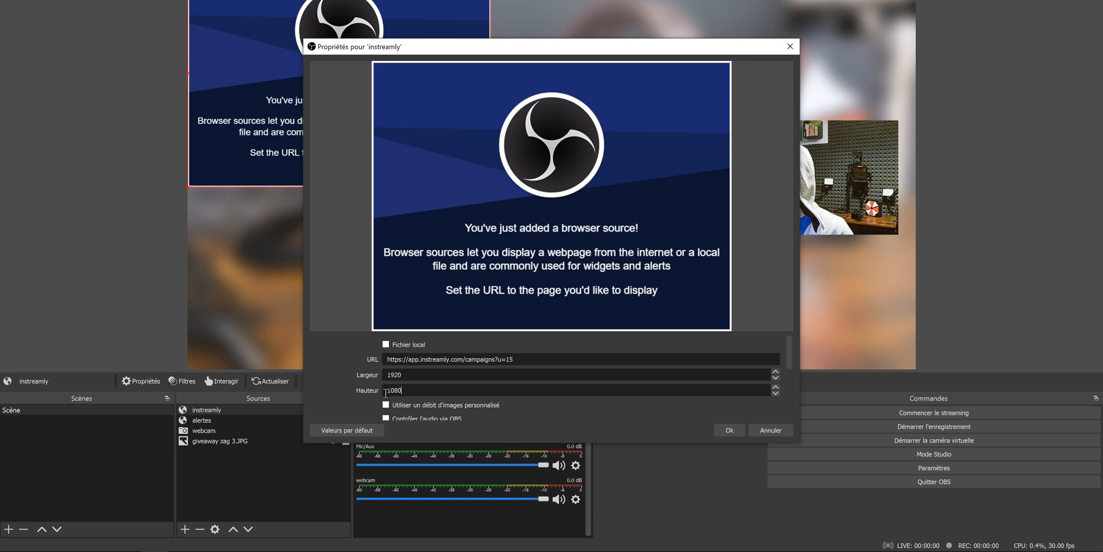
# Turn on "Désactiver la source quand elle n'est pas visible" for the instreamly source and accept its properties.
pyautogui.moveTo(488, 333); pyautogui.dragTo(493, 240)
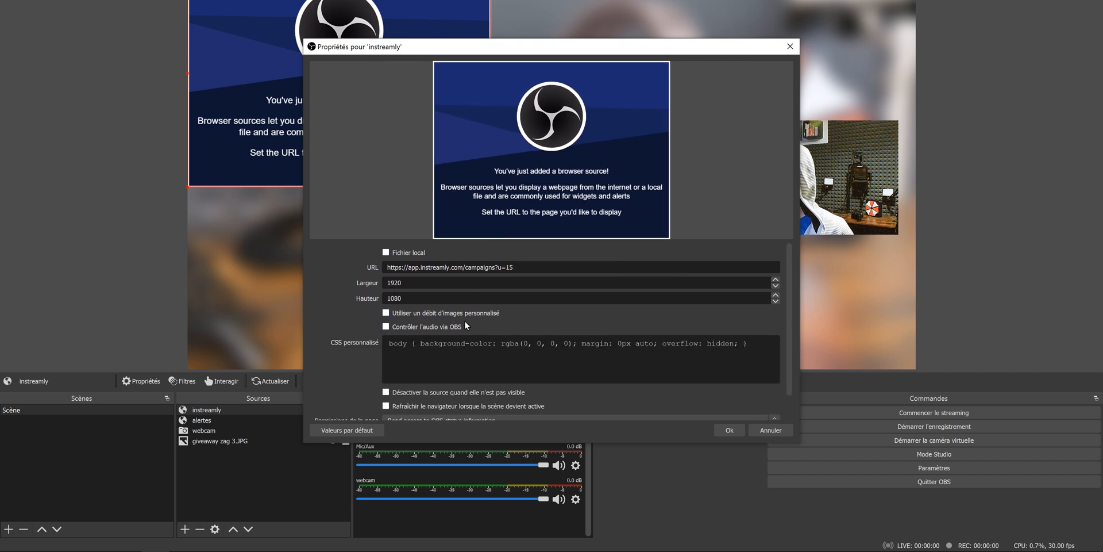
pyautogui.click(386, 393)
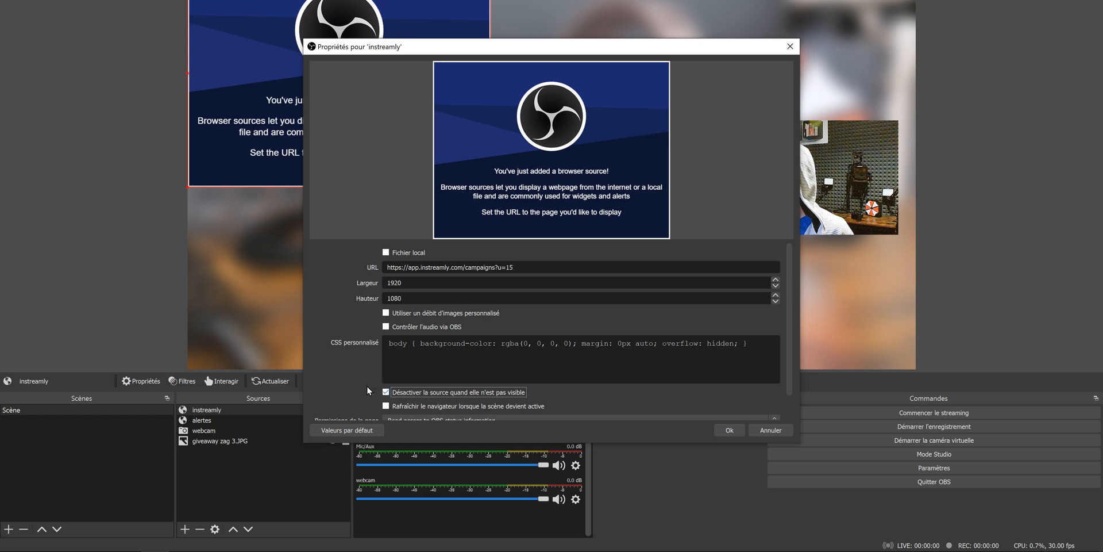
pyautogui.click(731, 430)
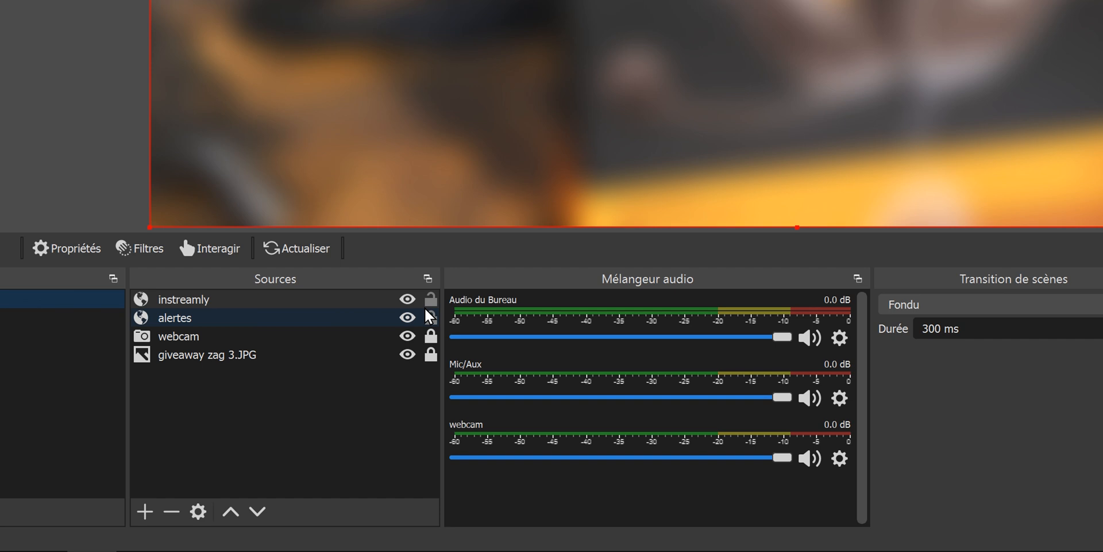
pyautogui.click(431, 299)
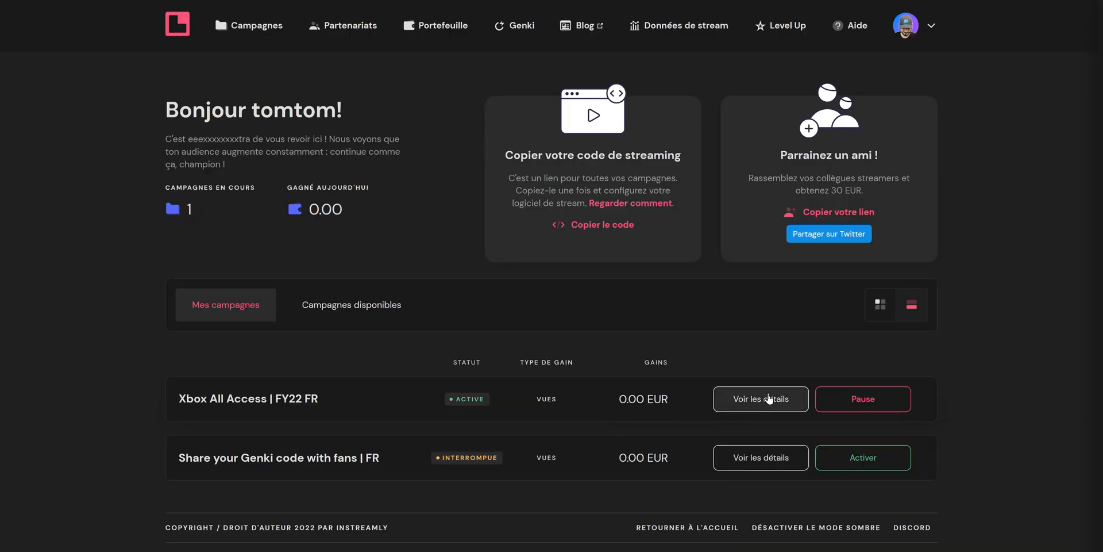
# Switch to inSTREAMLY, open the Xbox All Access | FY22 FR details and examine the pay rate, campaign dates and excluded categories.
pyautogui.click(770, 398)
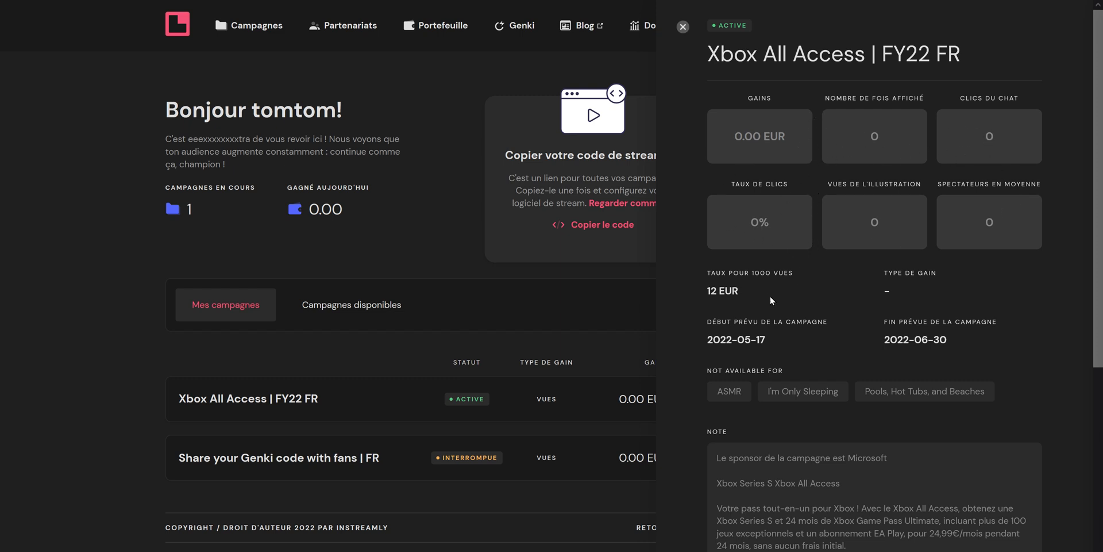
pyautogui.click(852, 293)
pyautogui.moveTo(772, 335); pyautogui.dragTo(982, 340)
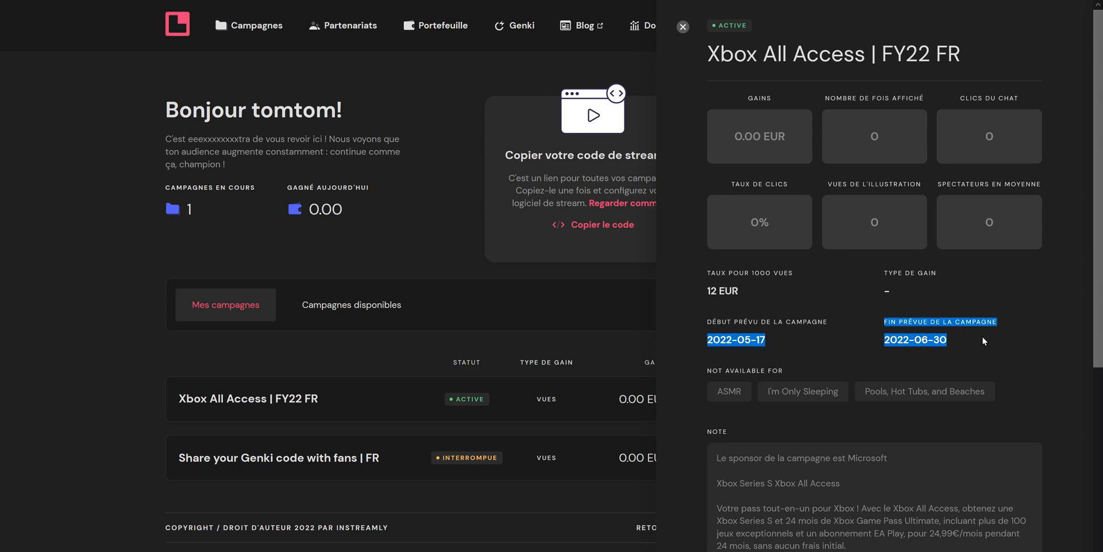
pyautogui.click(852, 353)
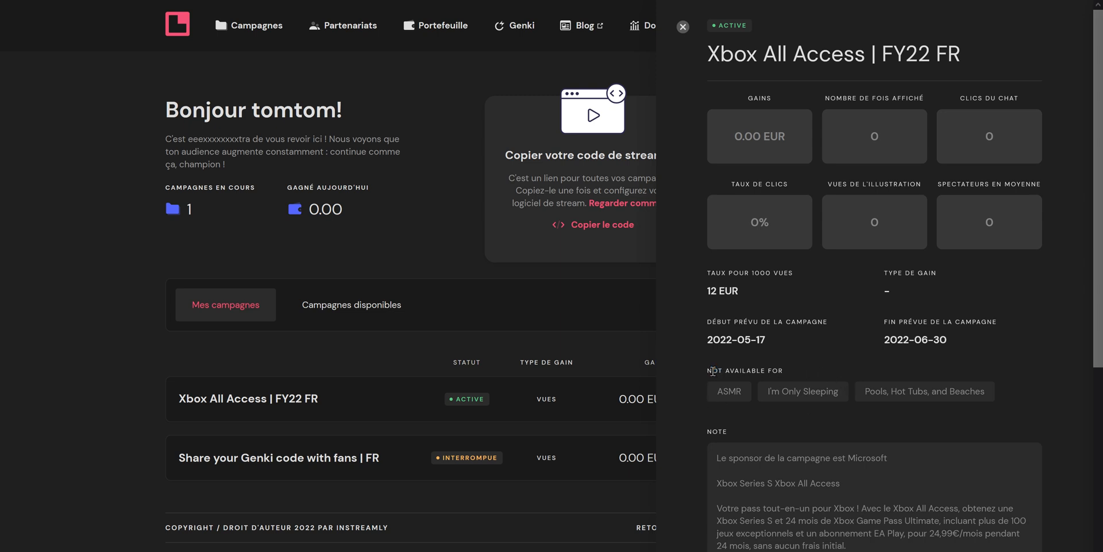
pyautogui.moveTo(931, 395); pyautogui.dragTo(896, 390)
pyautogui.click(885, 410)
# Examine the Xbox campaign's sponsor note, chat bot message and display frequency.
pyautogui.scroll(-3, 743, 411)
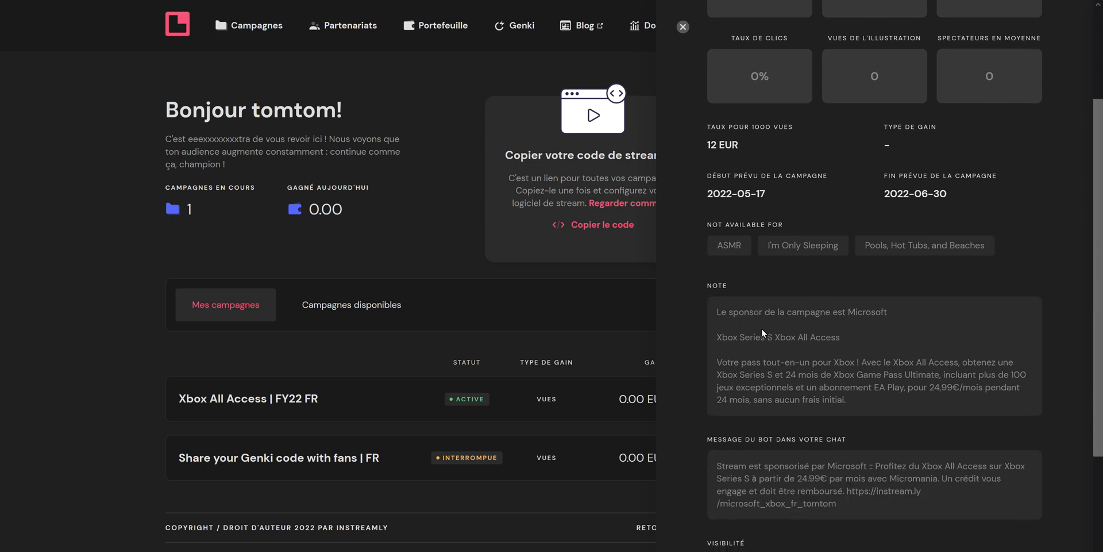
pyautogui.scroll(-3, 761, 329)
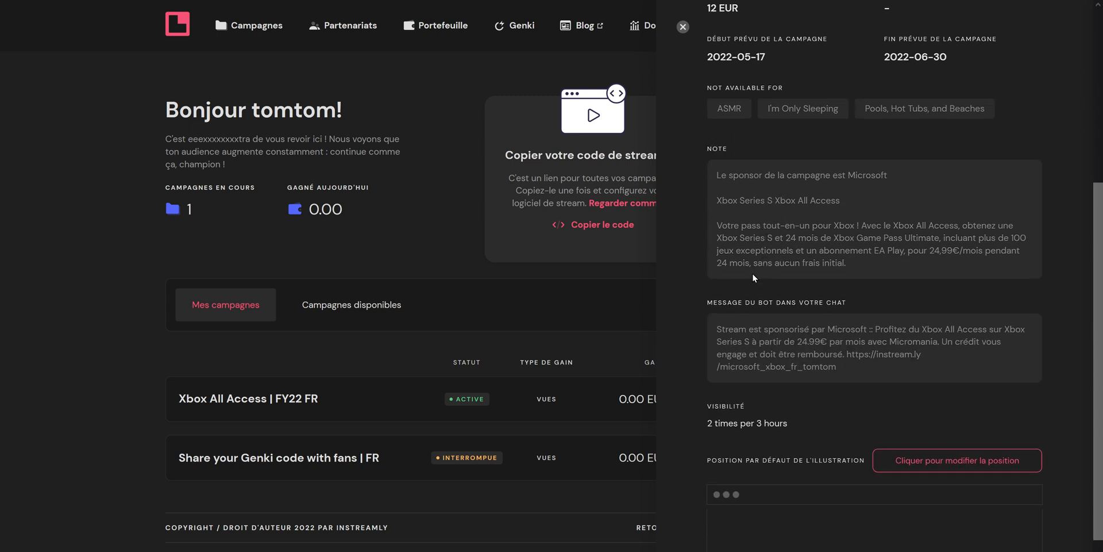
pyautogui.moveTo(840, 366); pyautogui.dragTo(714, 332)
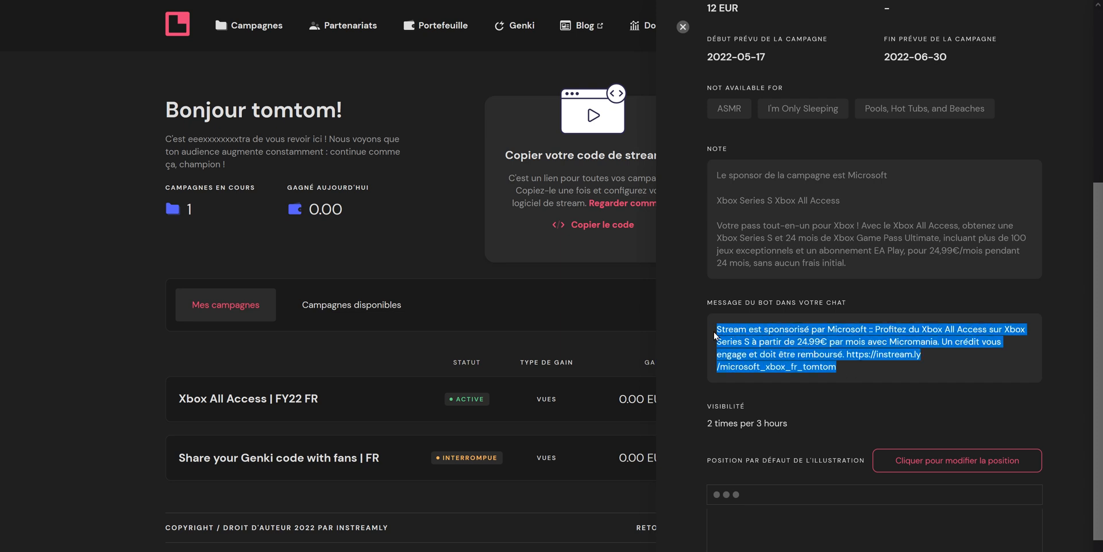
pyautogui.click(699, 368)
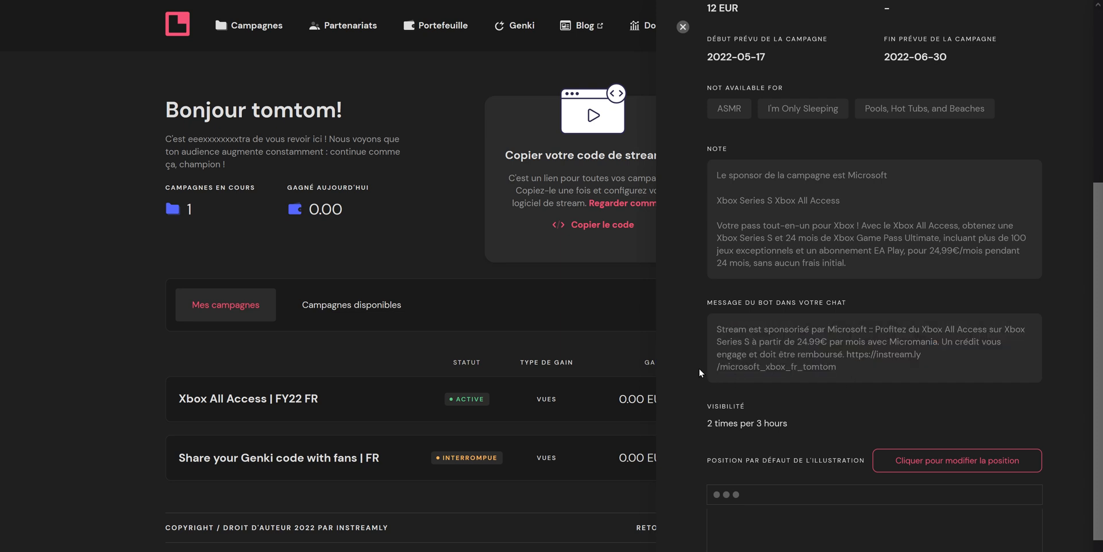
pyautogui.scroll(-2, 698, 368)
pyautogui.tripleClick(794, 307)
pyautogui.tripleClick(794, 306)
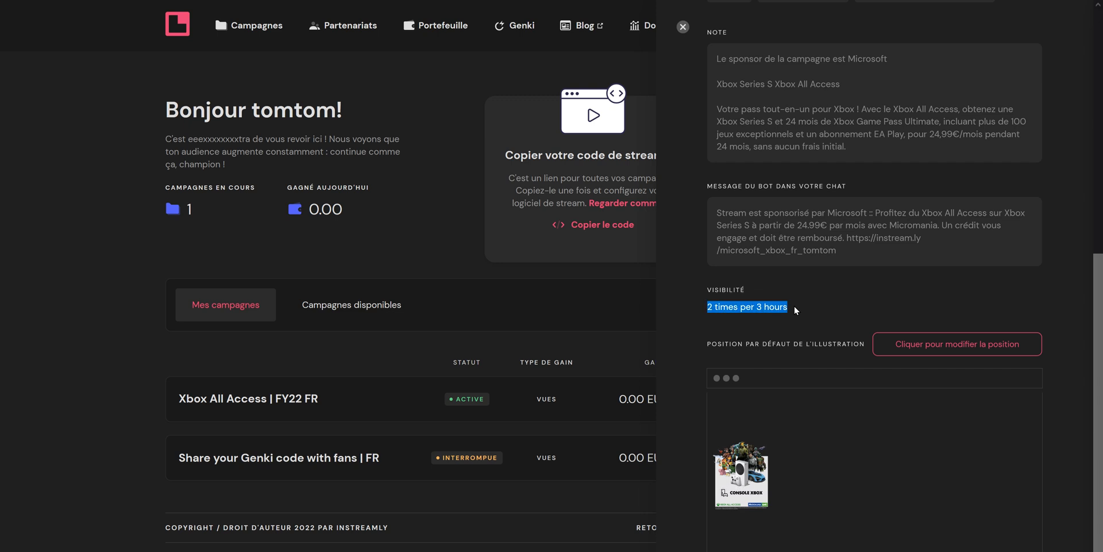
pyautogui.click(795, 306)
# Place the Xbox campaign's illustration against the left edge of its stream preview, below mid-height, and save its default position.
pyautogui.scroll(-1, 794, 306)
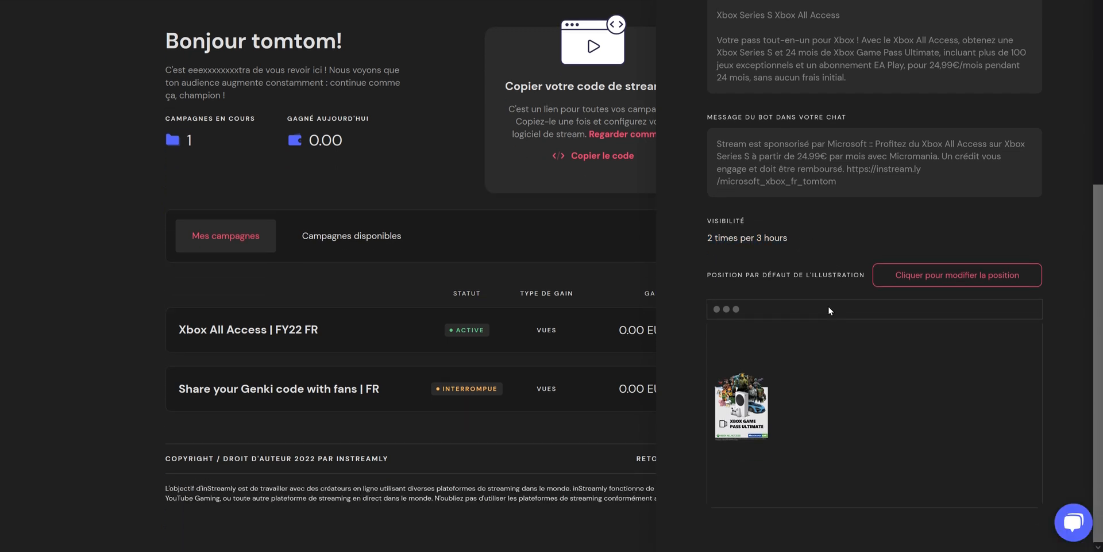
pyautogui.click(963, 280)
pyautogui.moveTo(753, 396); pyautogui.dragTo(725, 425)
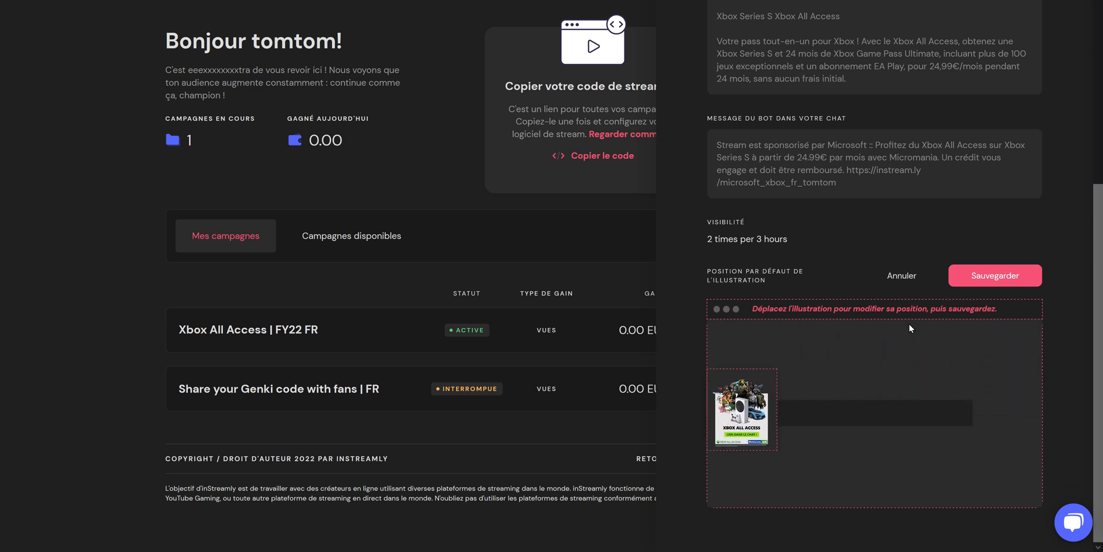
pyautogui.click(997, 275)
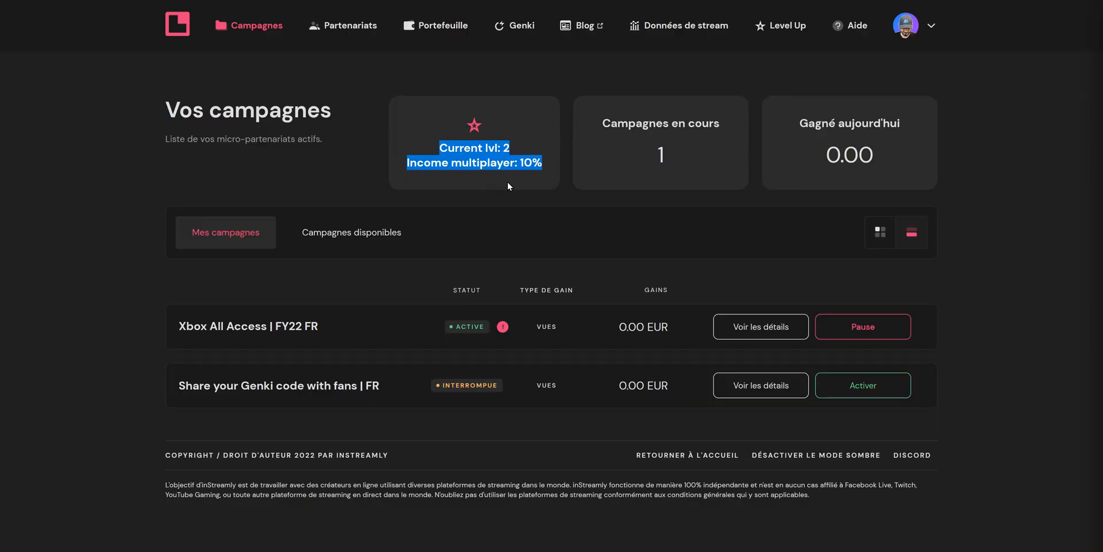
# Open the Level Up programme and examine its progression rules, current level and income multipliers.
pyautogui.click(508, 182)
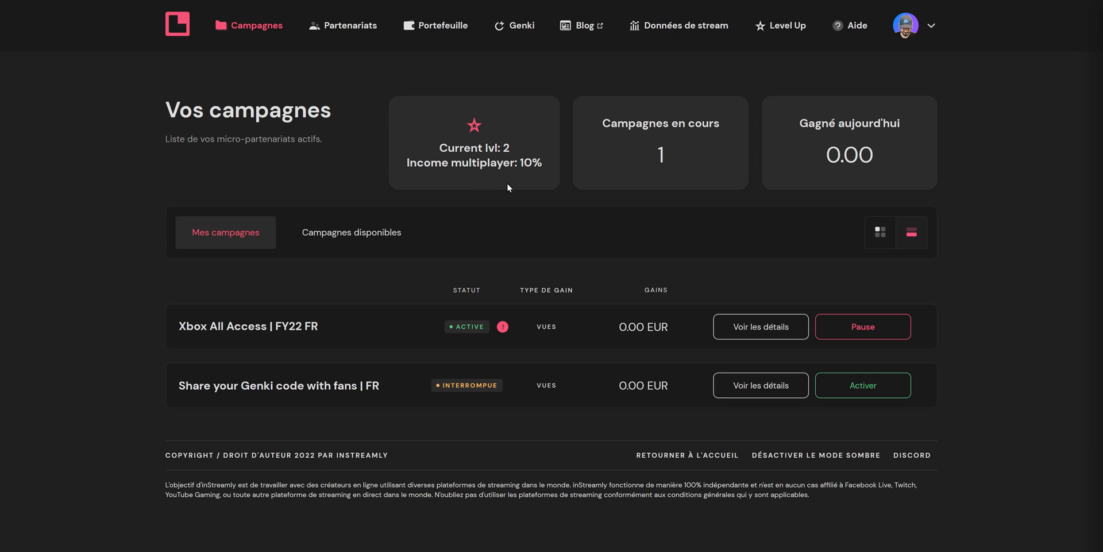
pyautogui.click(788, 33)
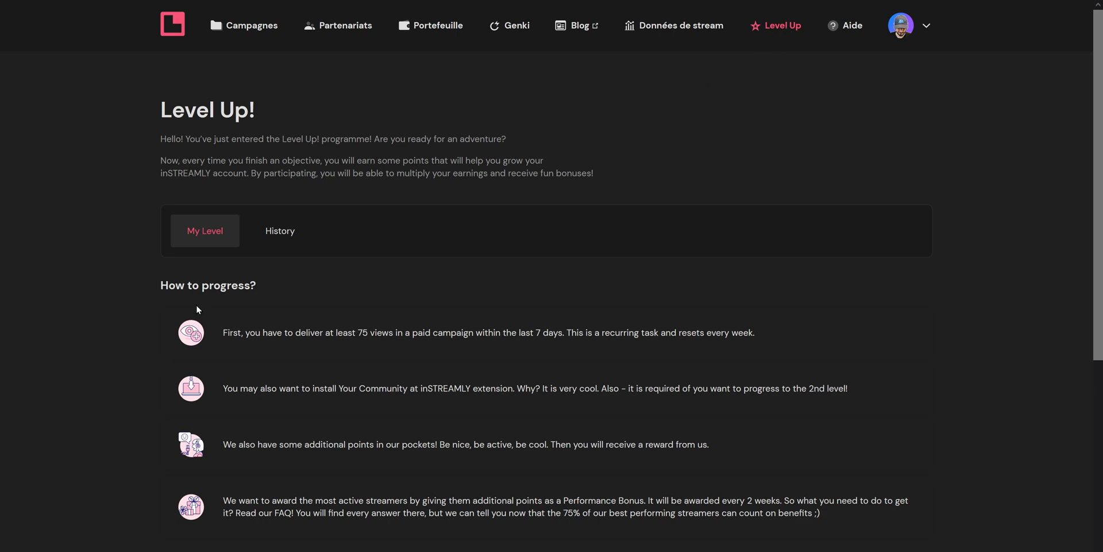
pyautogui.scroll(-6, 154, 393)
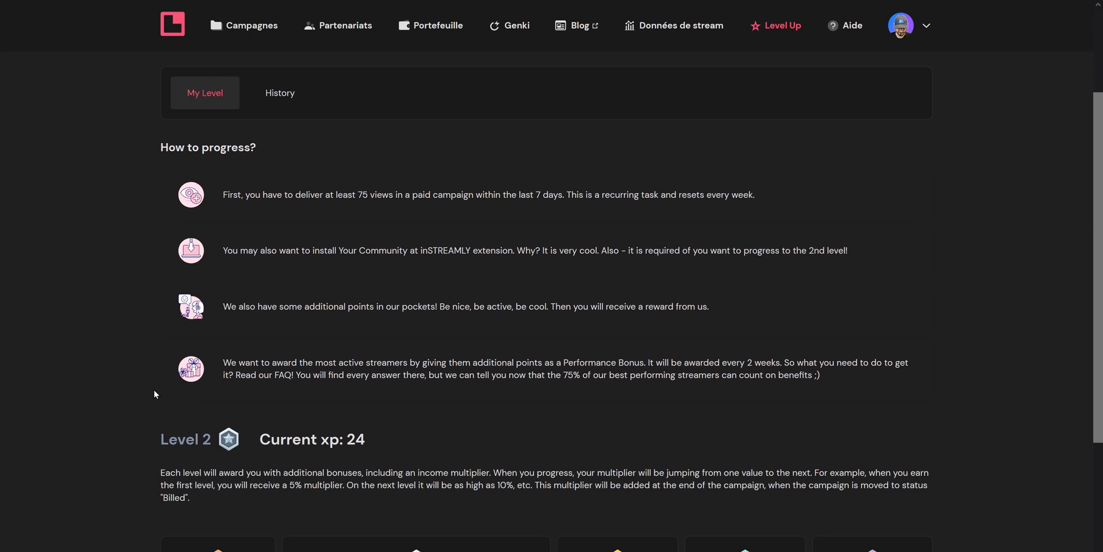
pyautogui.scroll(-2, 154, 393)
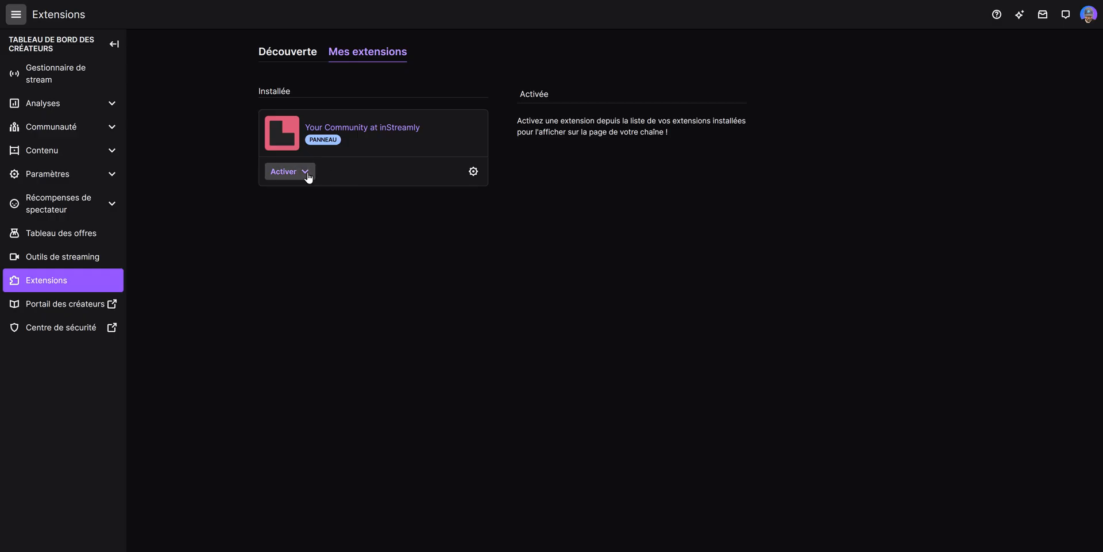
# On Twitch's extensions page, activate the Your Community at inStreamly extension as a new panel.
pyautogui.click(306, 174)
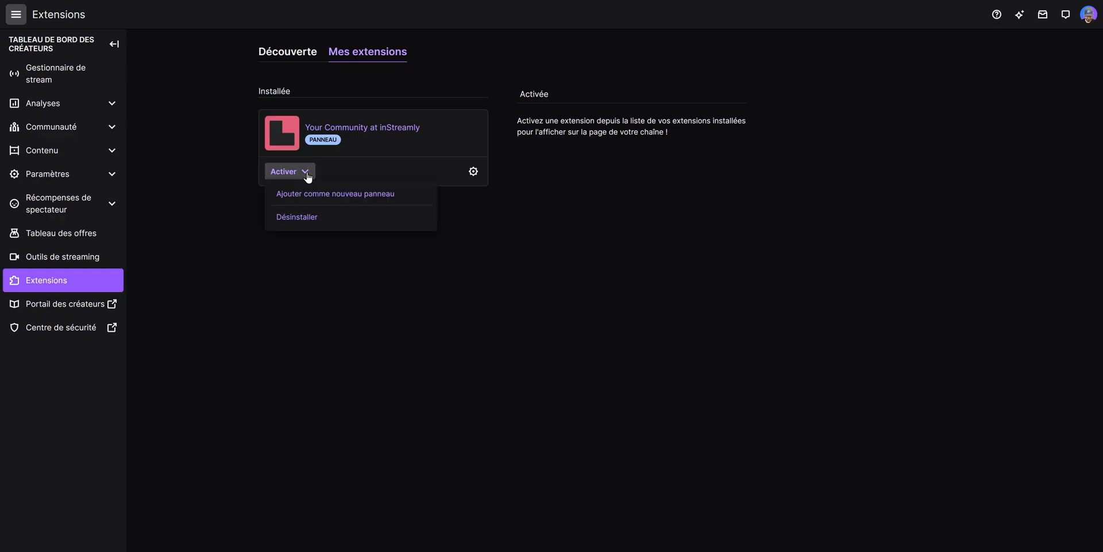
pyautogui.click(319, 194)
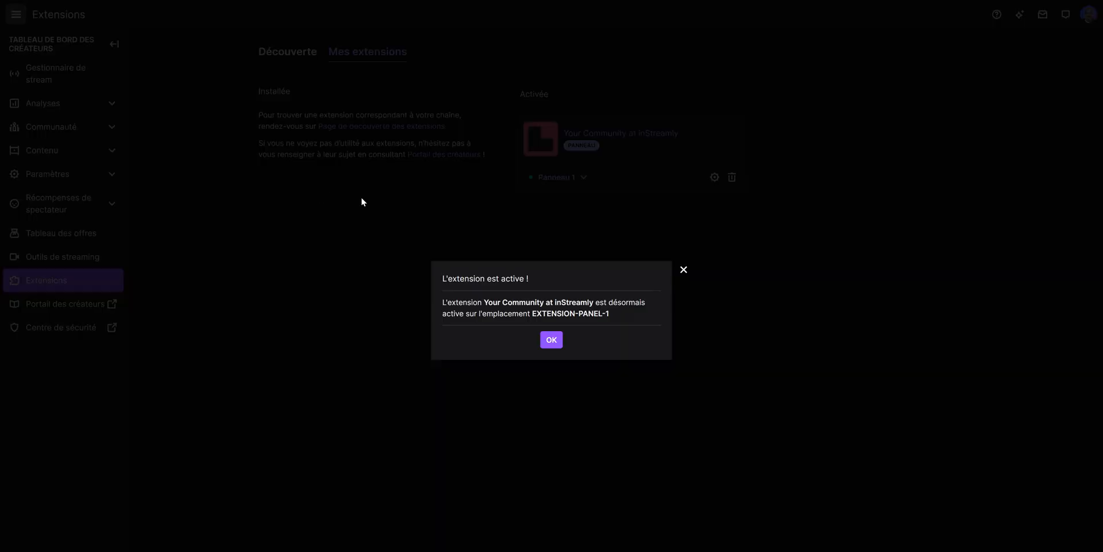